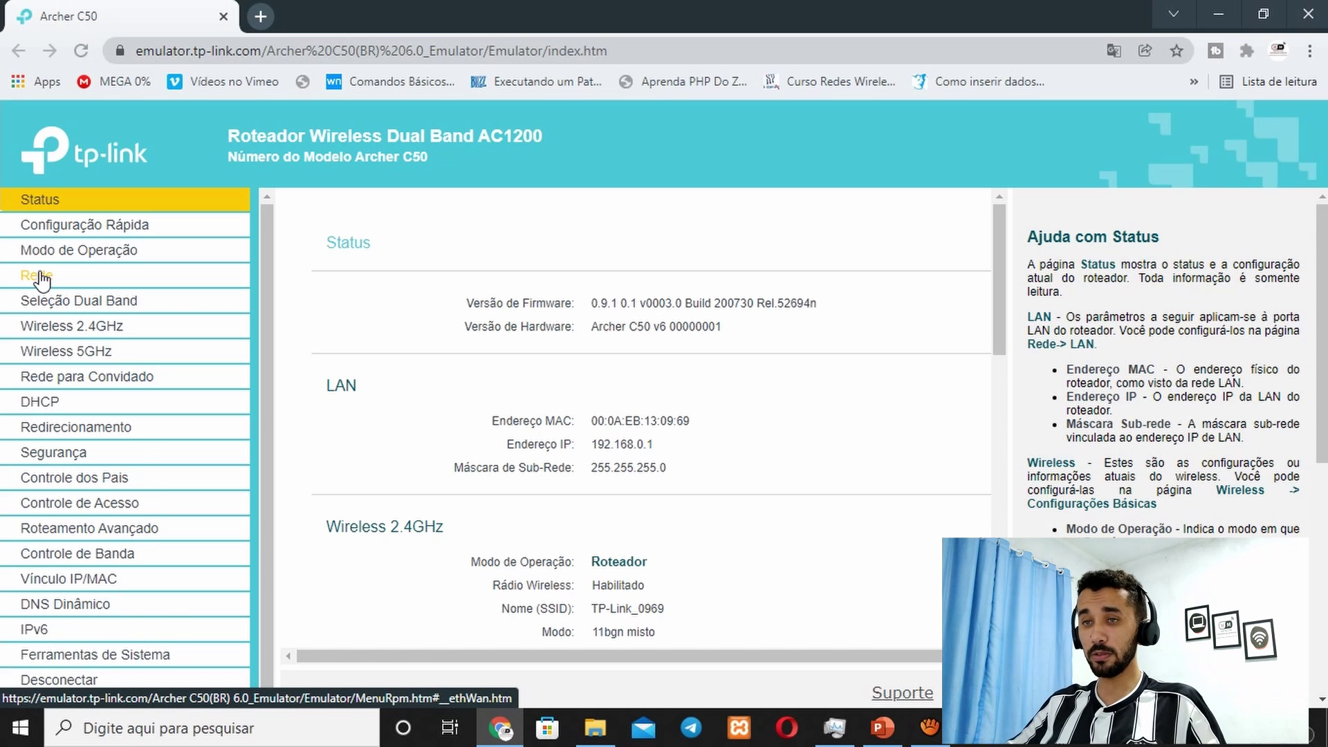
Step: Open the WAN settings under Rede, showing connection type IP Dinâmico with addresses 0.0.0.0
{"action": "left_click", "coordinate": [42, 276]}
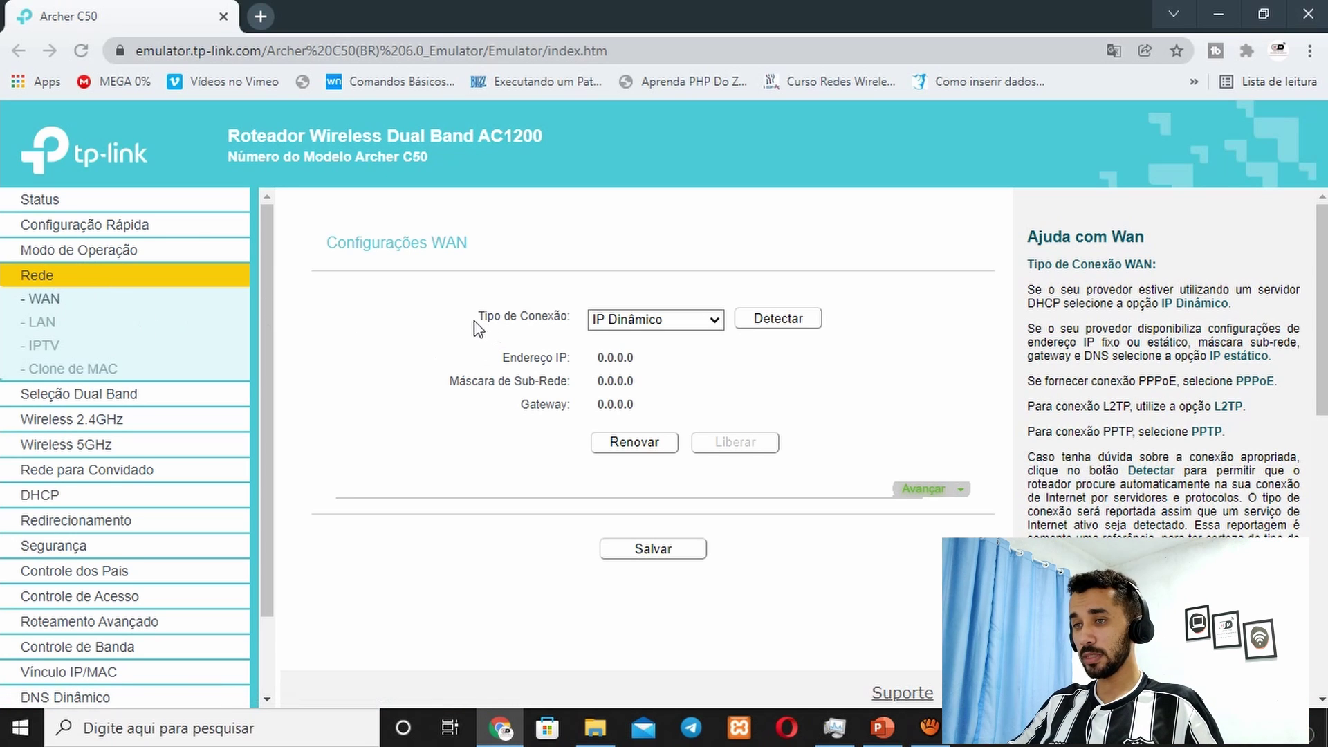
{"action": "left_click_drag", "start_coordinate": [478, 317], "coordinate": [566, 320]}
{"action": "left_click", "coordinate": [578, 319]}
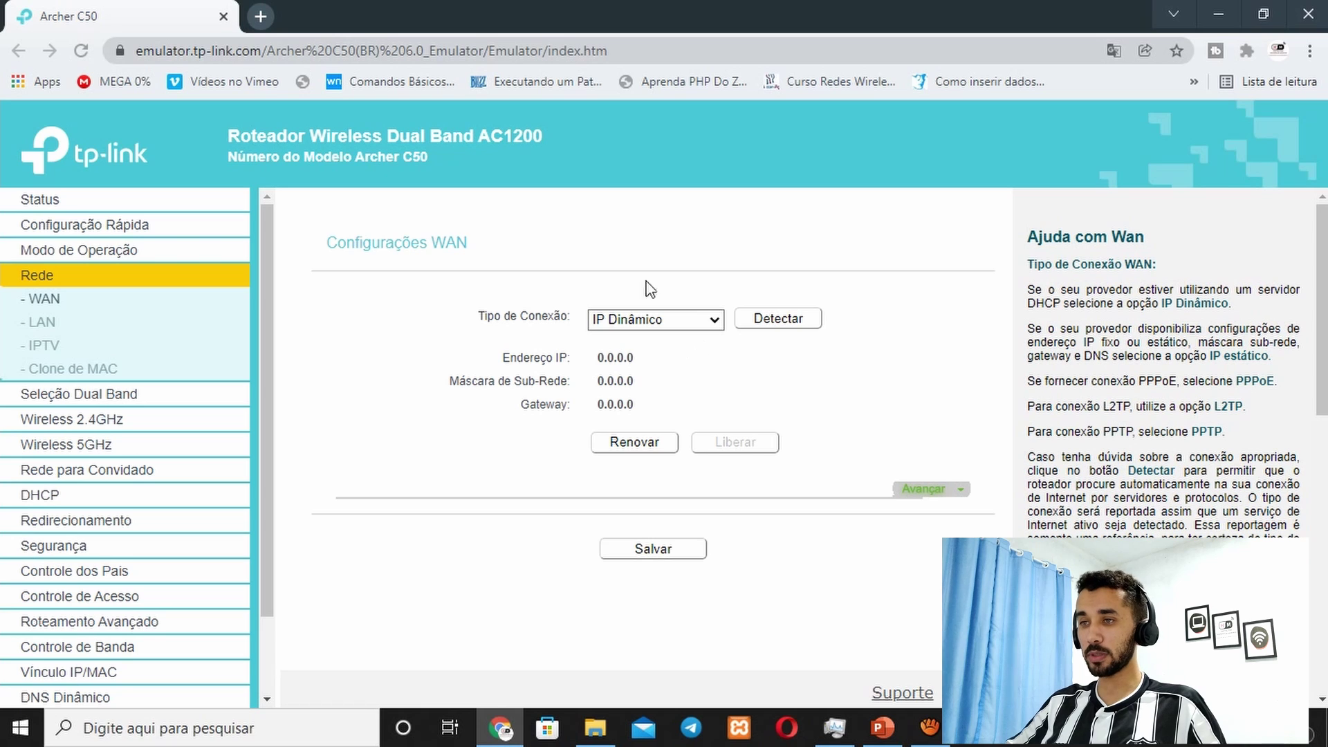
Step: Change Tipo de Conexão to PPPoE and put the cursor in the Nome de Usuário PPP field
{"action": "left_click", "coordinate": [685, 321]}
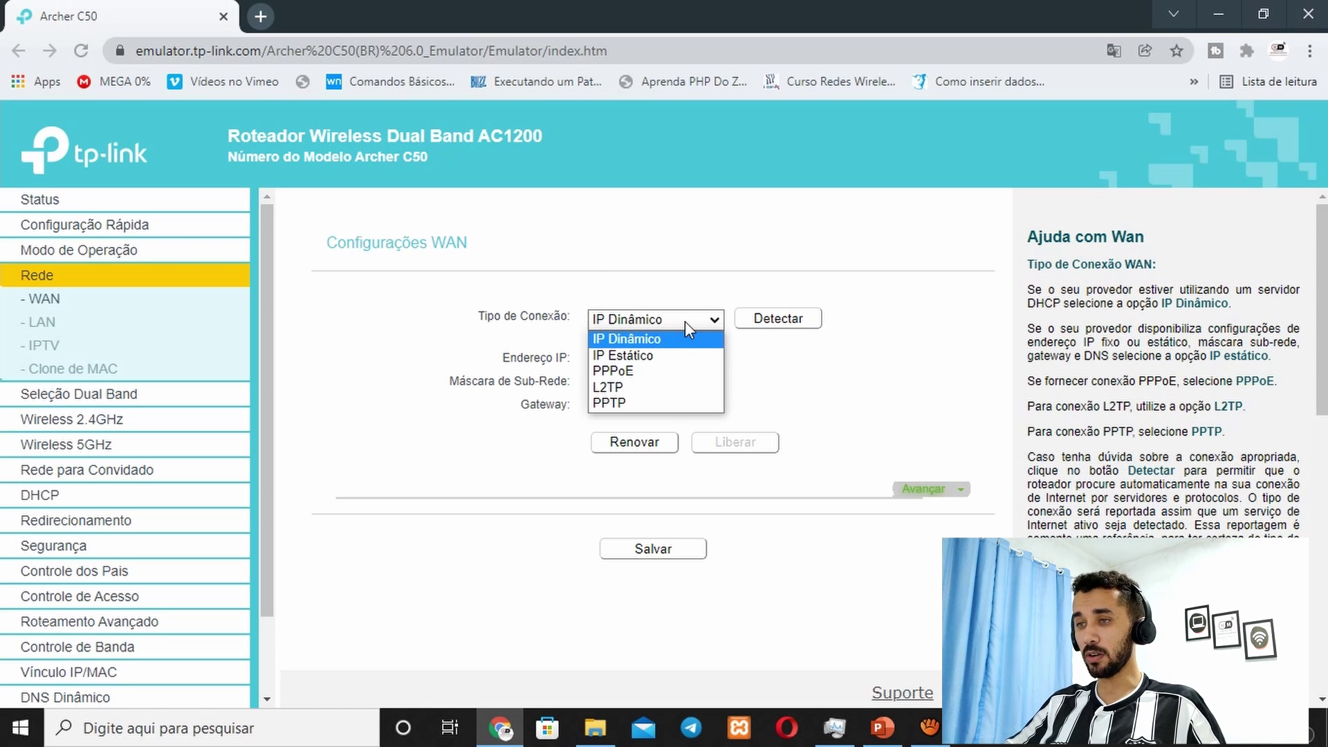
{"action": "left_click", "coordinate": [631, 373]}
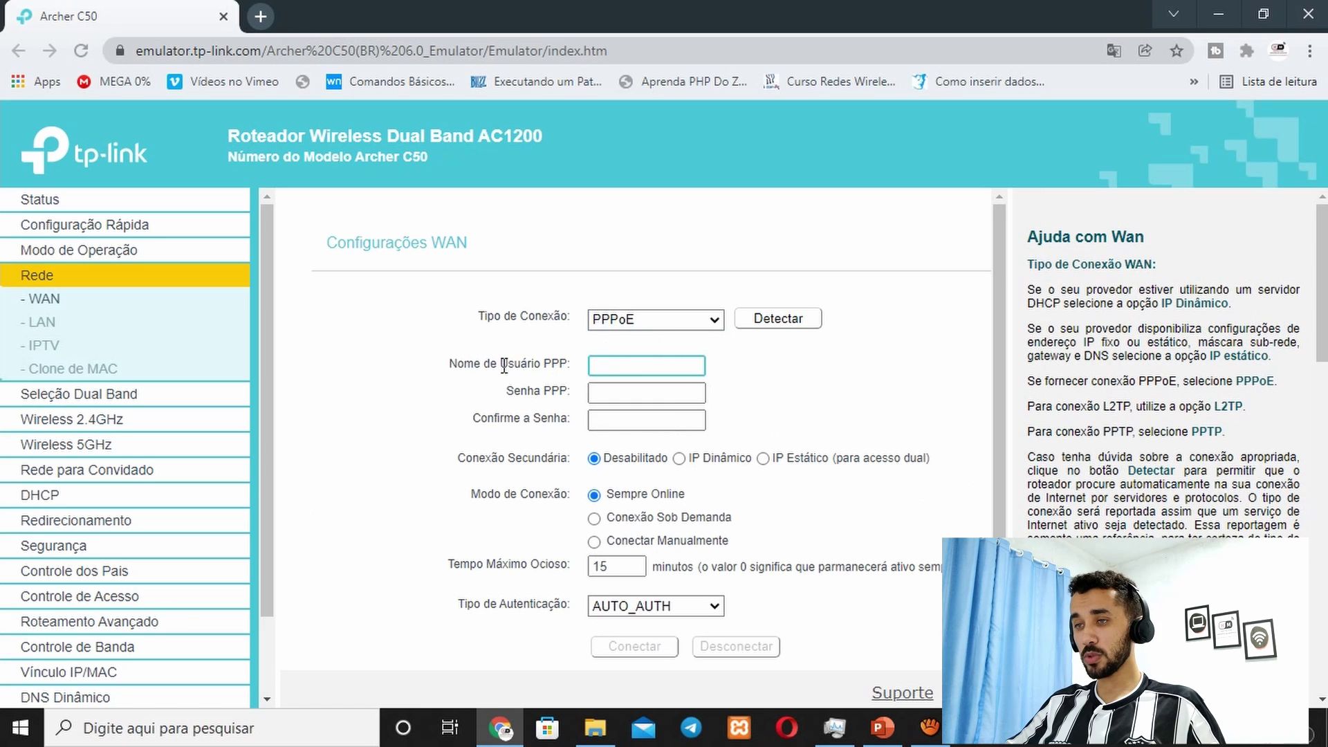
{"action": "left_click_drag", "start_coordinate": [464, 364], "coordinate": [573, 368]}
{"action": "left_click_drag", "start_coordinate": [457, 364], "coordinate": [562, 396]}
{"action": "left_click", "coordinate": [561, 398]}
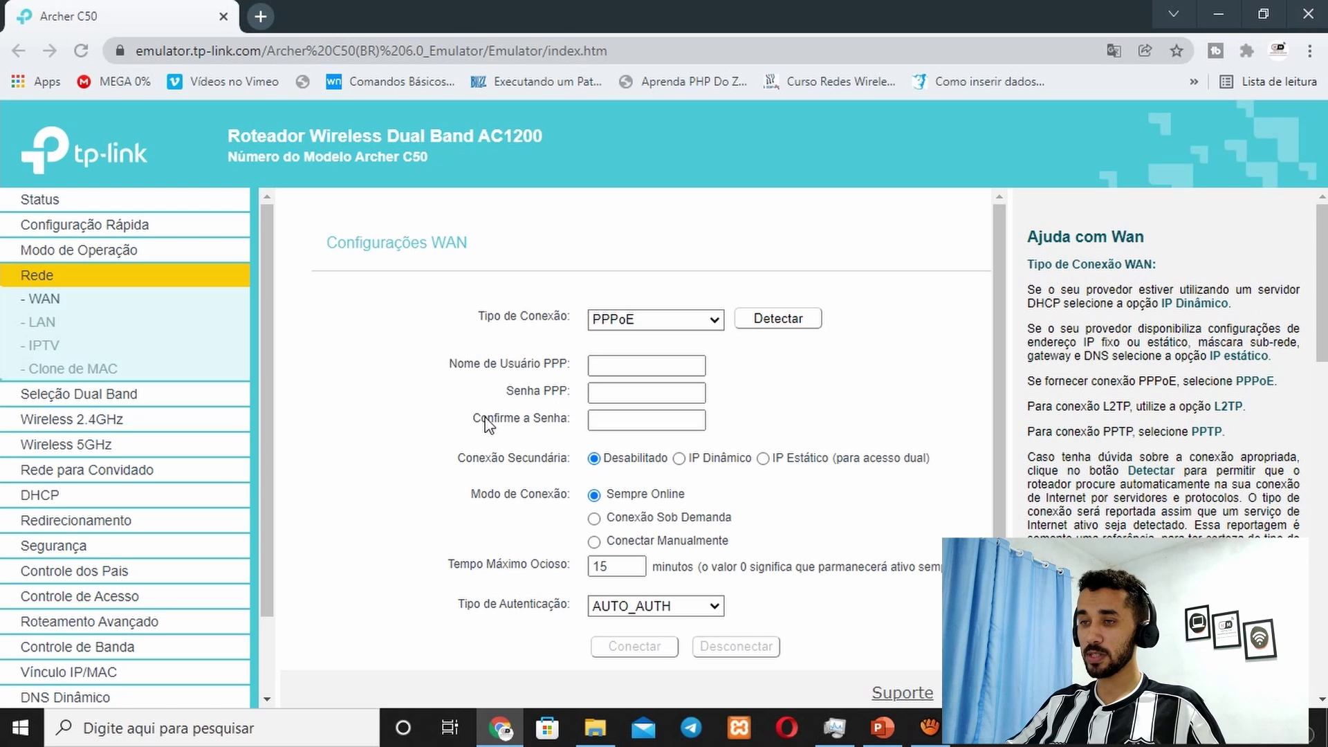
{"action": "left_click_drag", "start_coordinate": [488, 418], "coordinate": [536, 425]}
{"action": "left_click", "coordinate": [624, 368]}
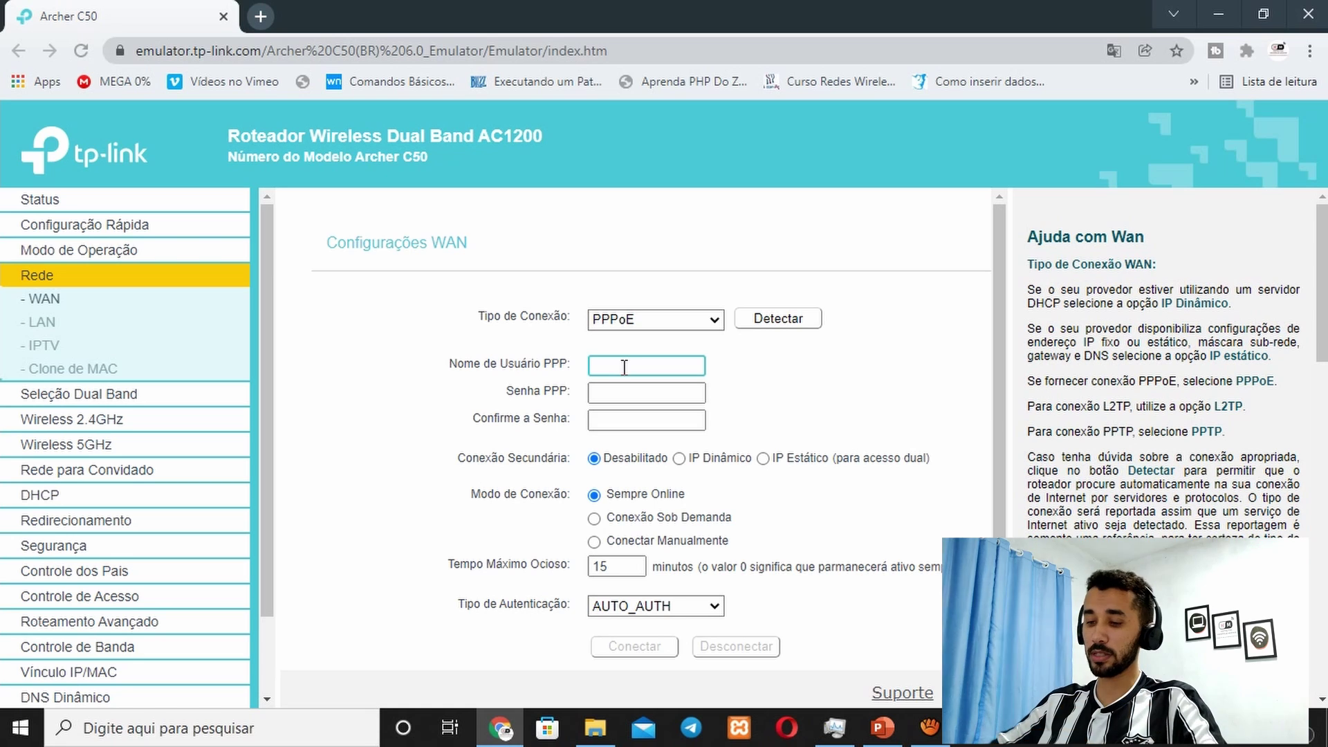
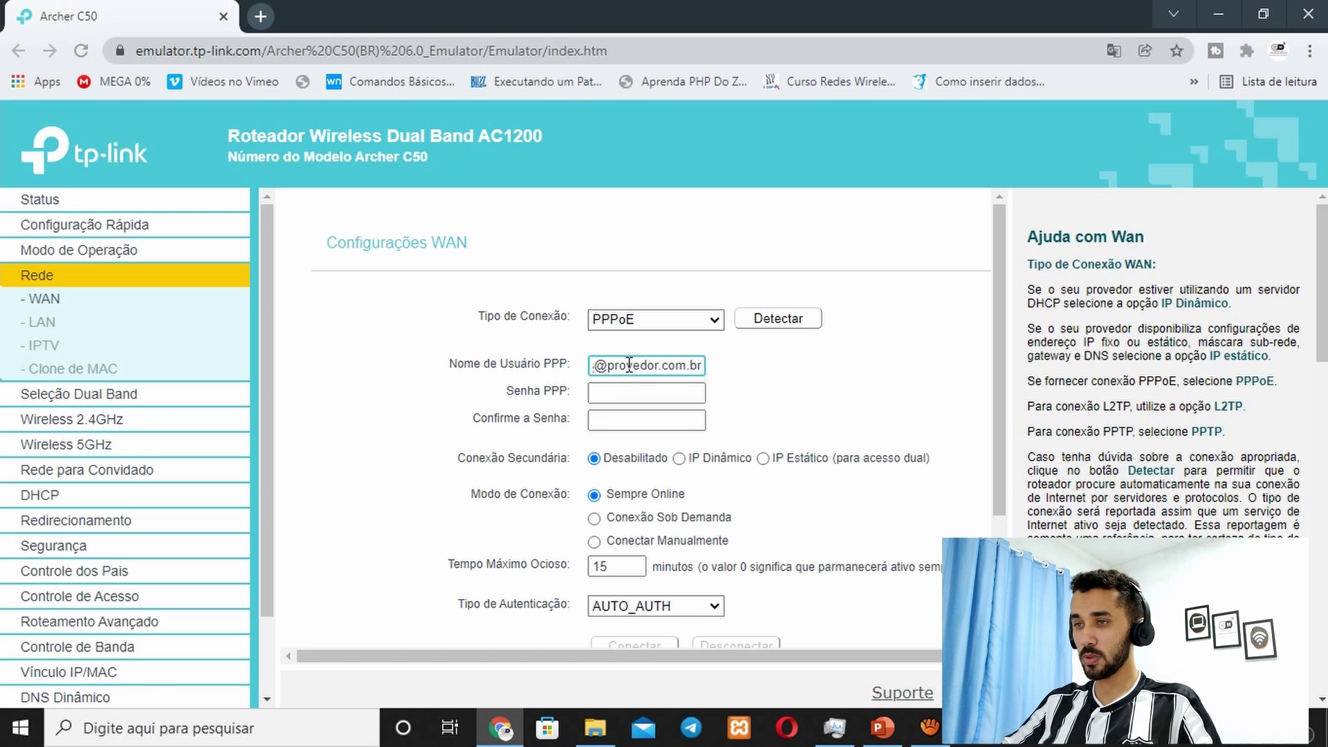
Step: Enter the account e-mail as PPP username, a password and a shorter confirmation, then submit
{"action": "left_click", "coordinate": [739, 375]}
{"action": "left_click", "coordinate": [620, 395]}
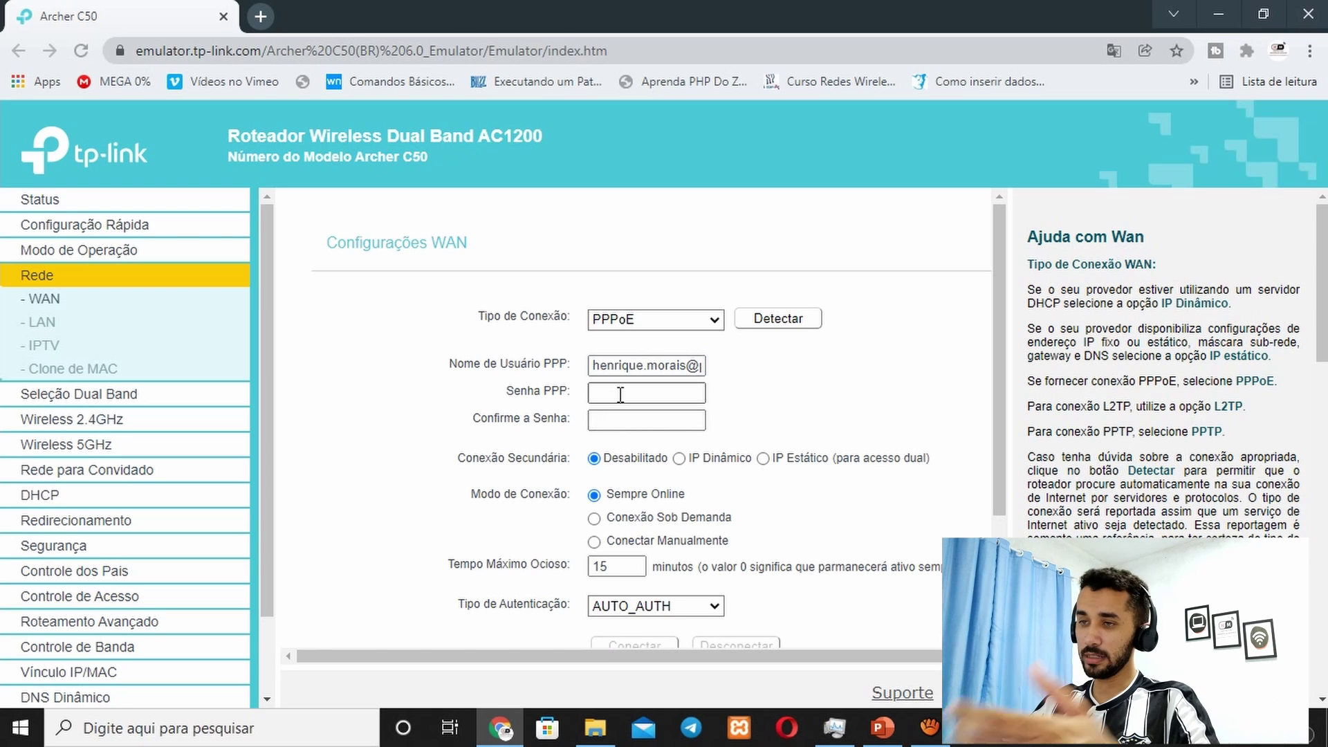
{"action": "left_click", "coordinate": [621, 395]}
{"action": "type", "text": "12345"}
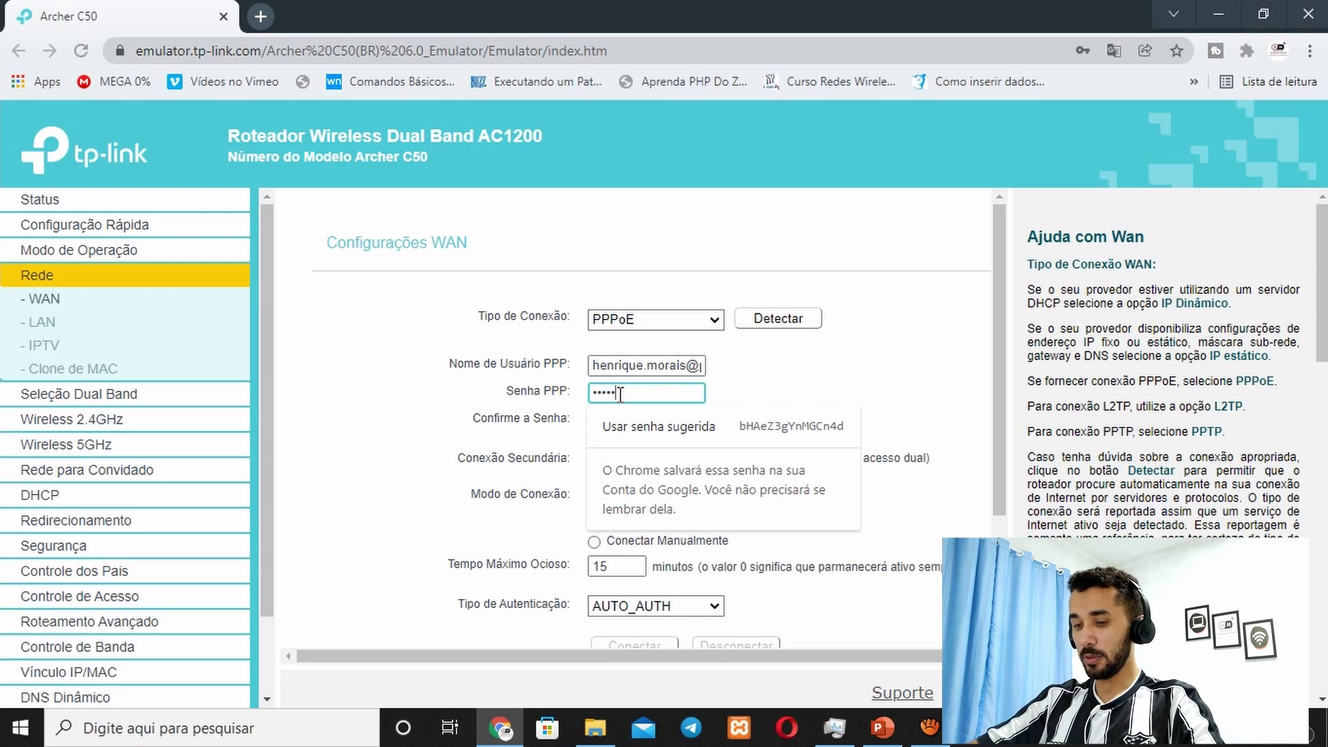
{"action": "type", "text": "678"}
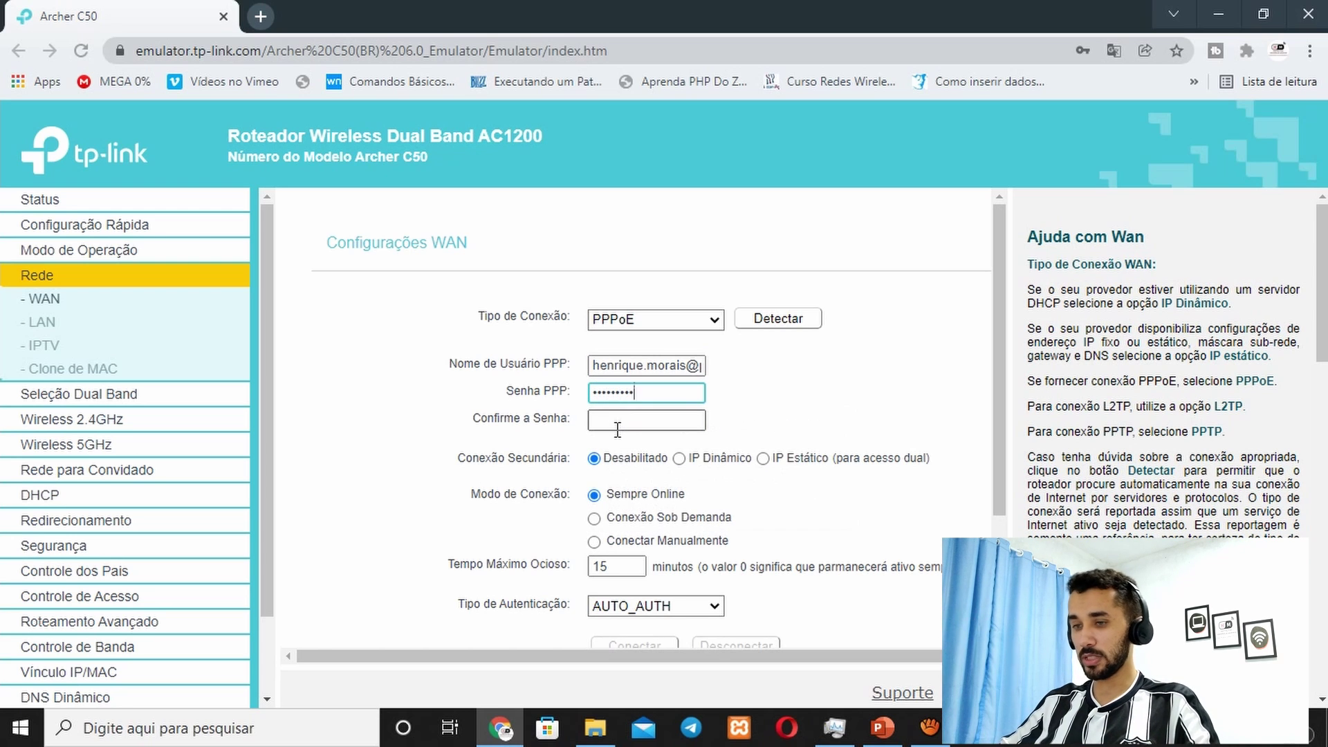
{"action": "left_click", "coordinate": [618, 424]}
{"action": "type", "text": "123"}
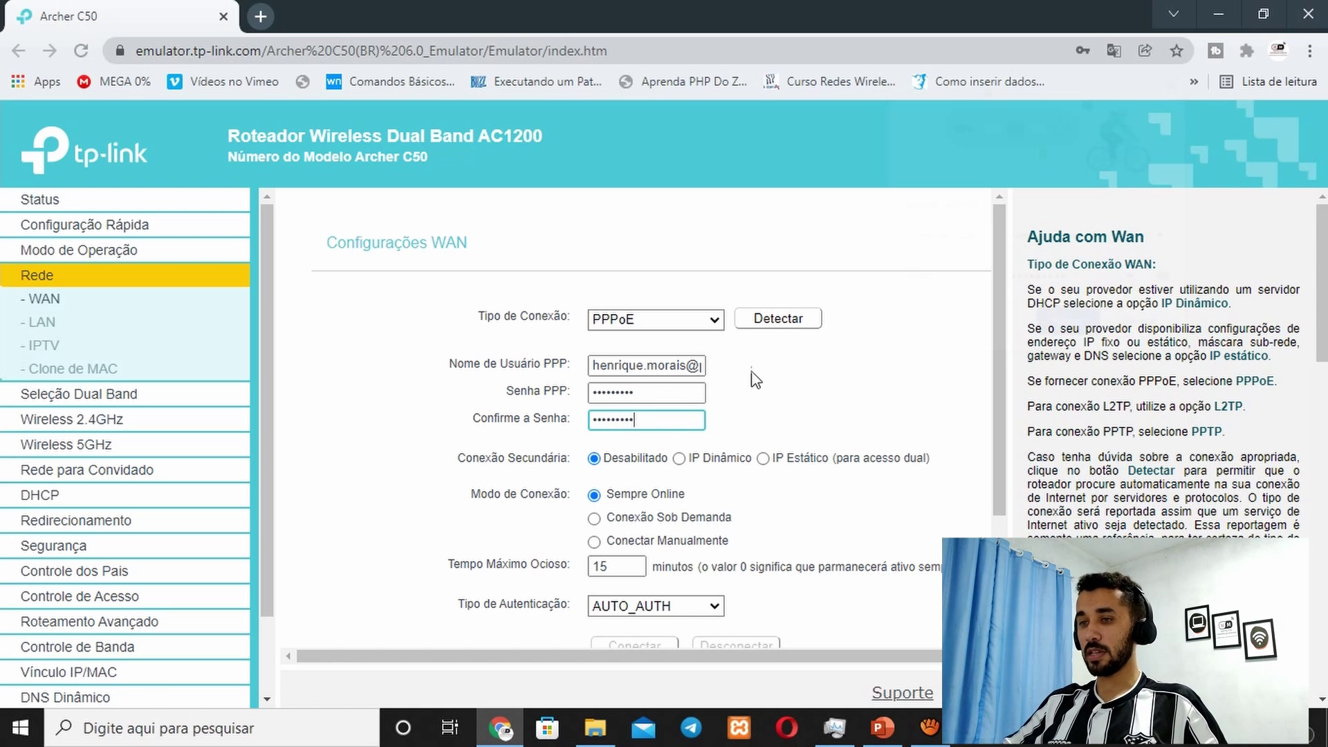
{"action": "key", "text": "Return"}
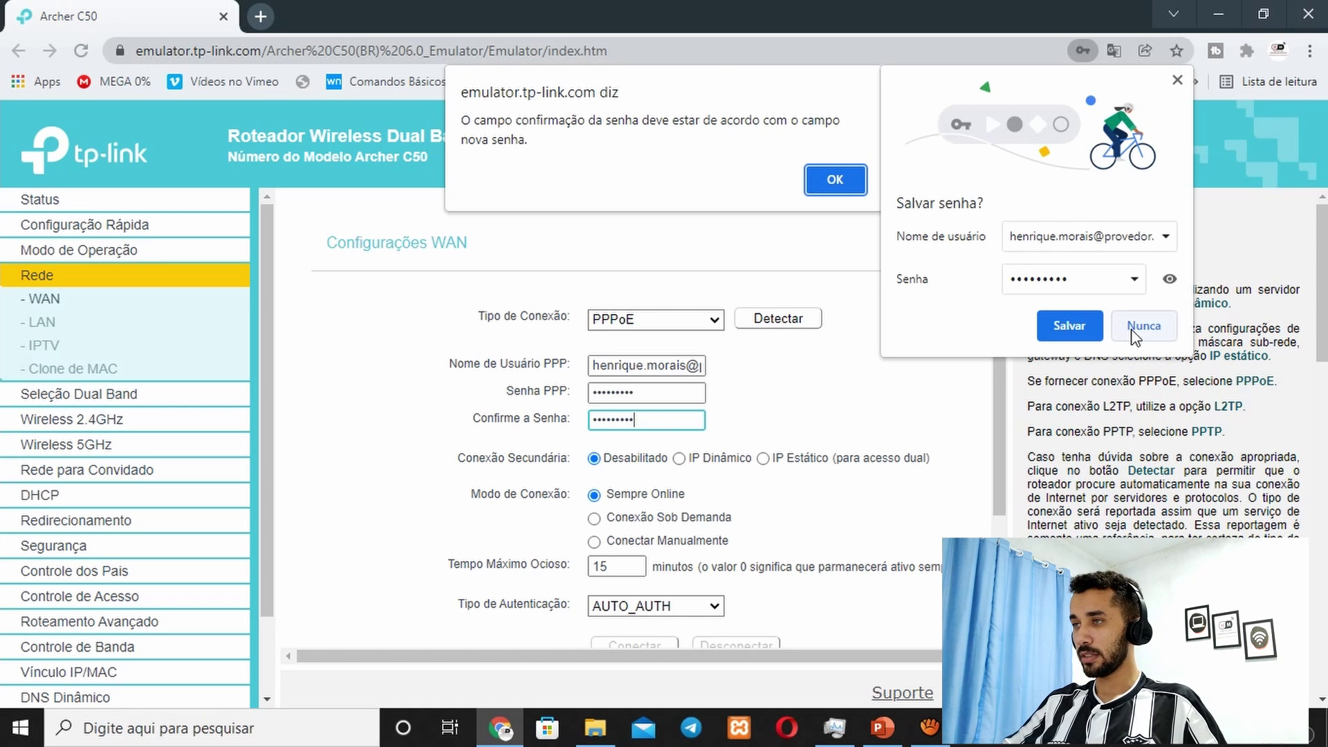
Step: Dismiss the browser's save-password offer and the password mismatch warning
{"action": "left_click", "coordinate": [1177, 80]}
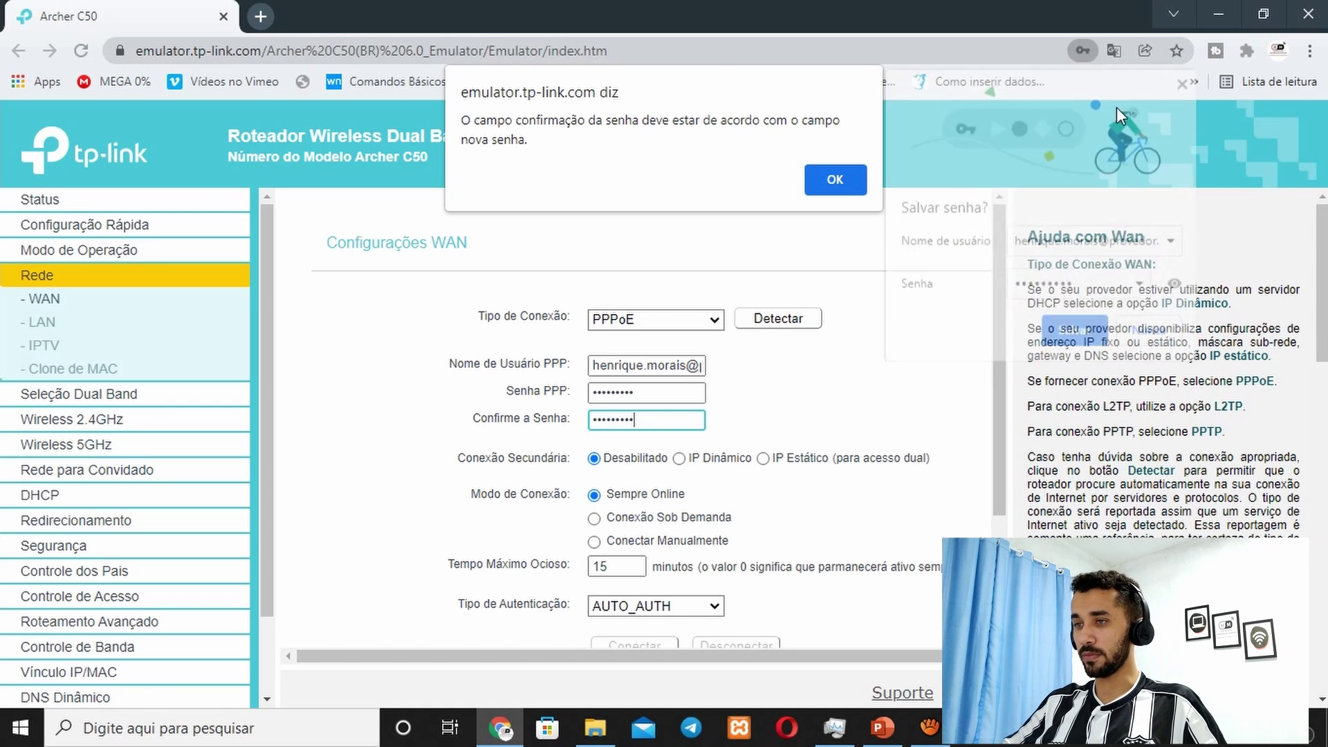
{"action": "left_click", "coordinate": [836, 178]}
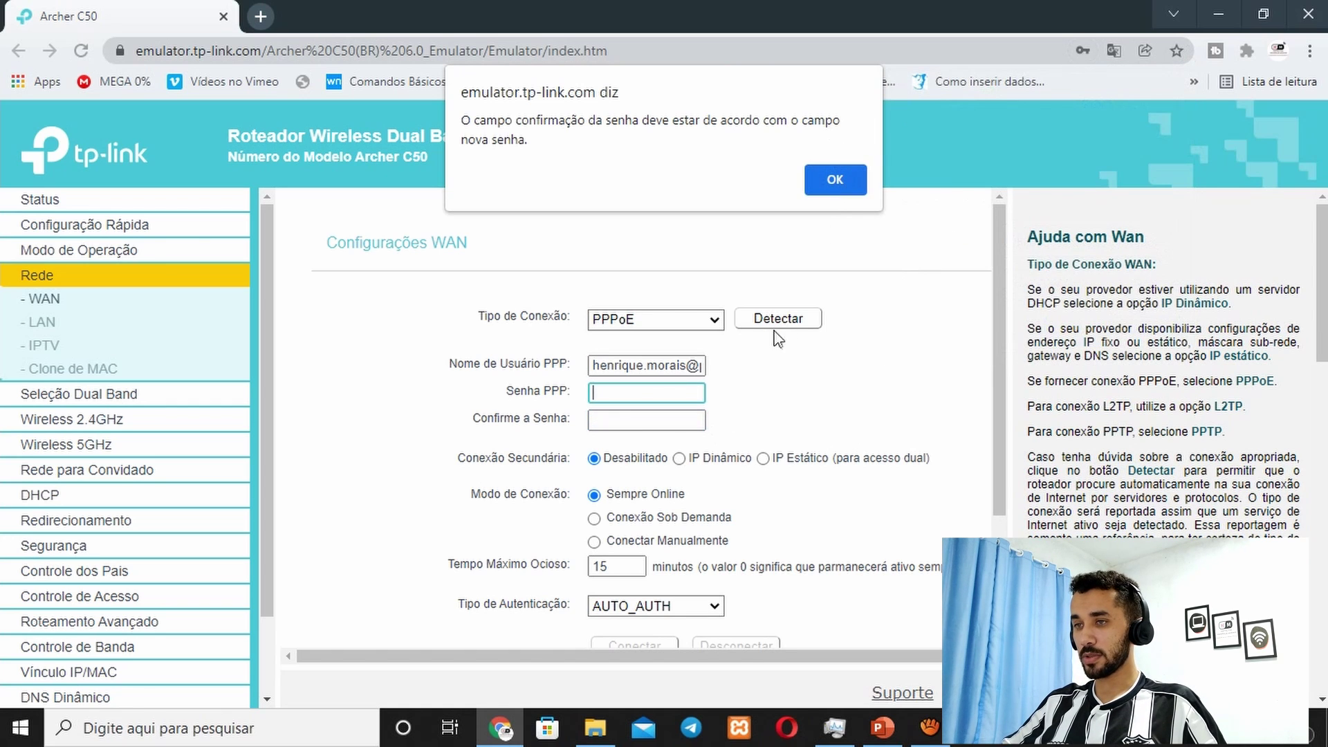
{"action": "left_click", "coordinate": [835, 178]}
{"action": "left_click", "coordinate": [619, 389]}
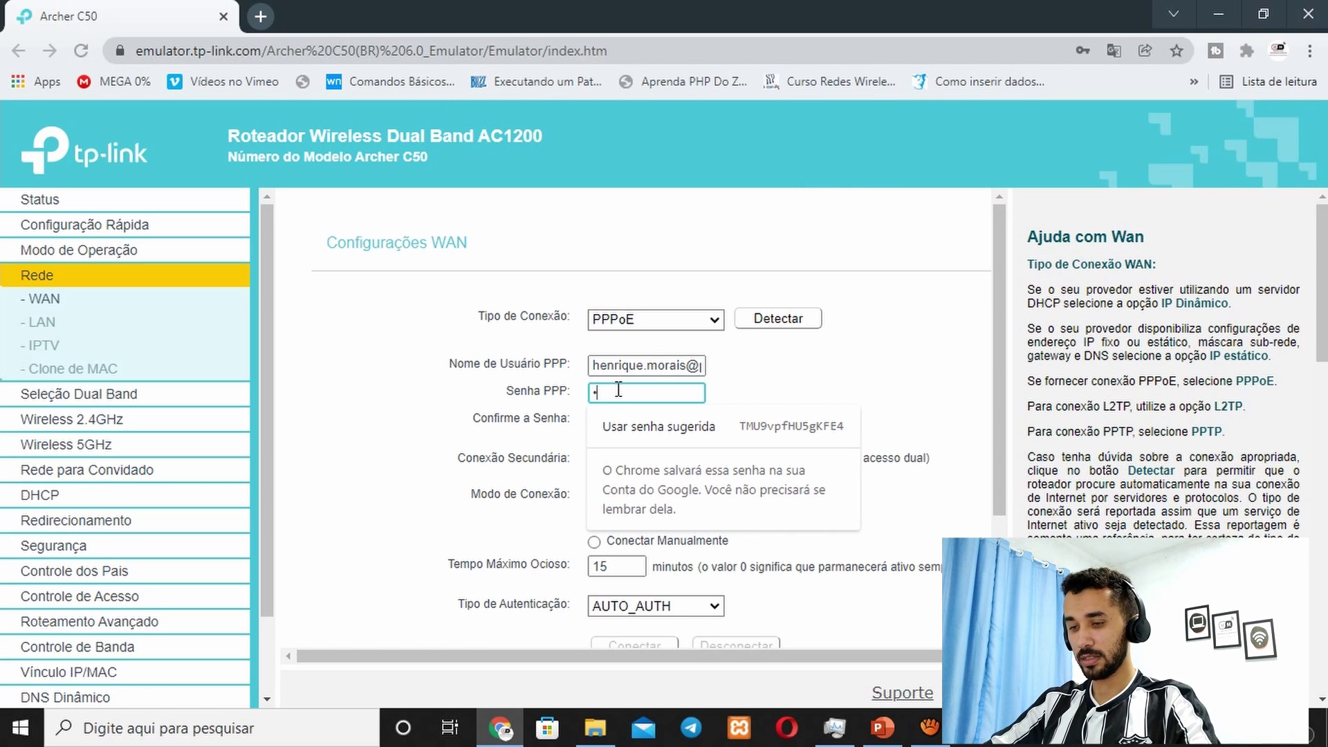
Step: Re-enter the PPP password in Senha PPP and the same password in Confirme a Senha
{"action": "type", "text": "••••••••"}
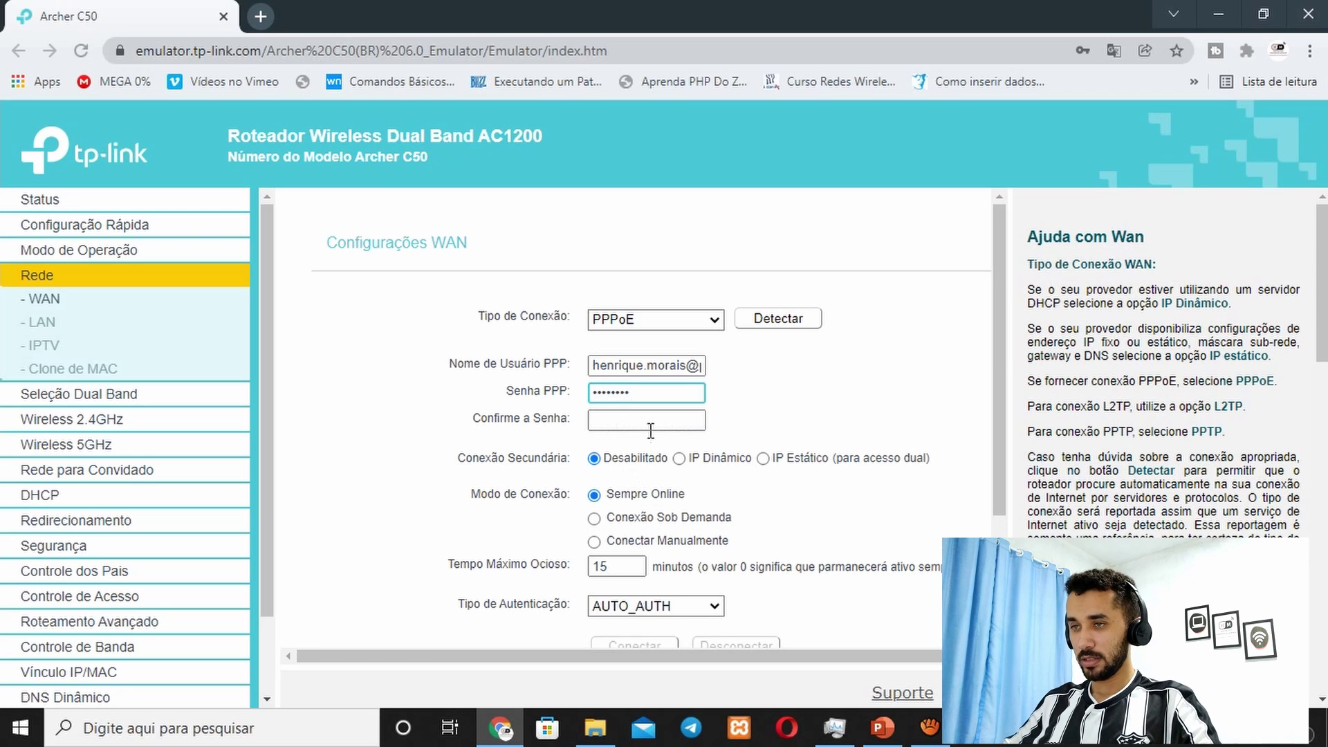
{"action": "left_click", "coordinate": [667, 416]}
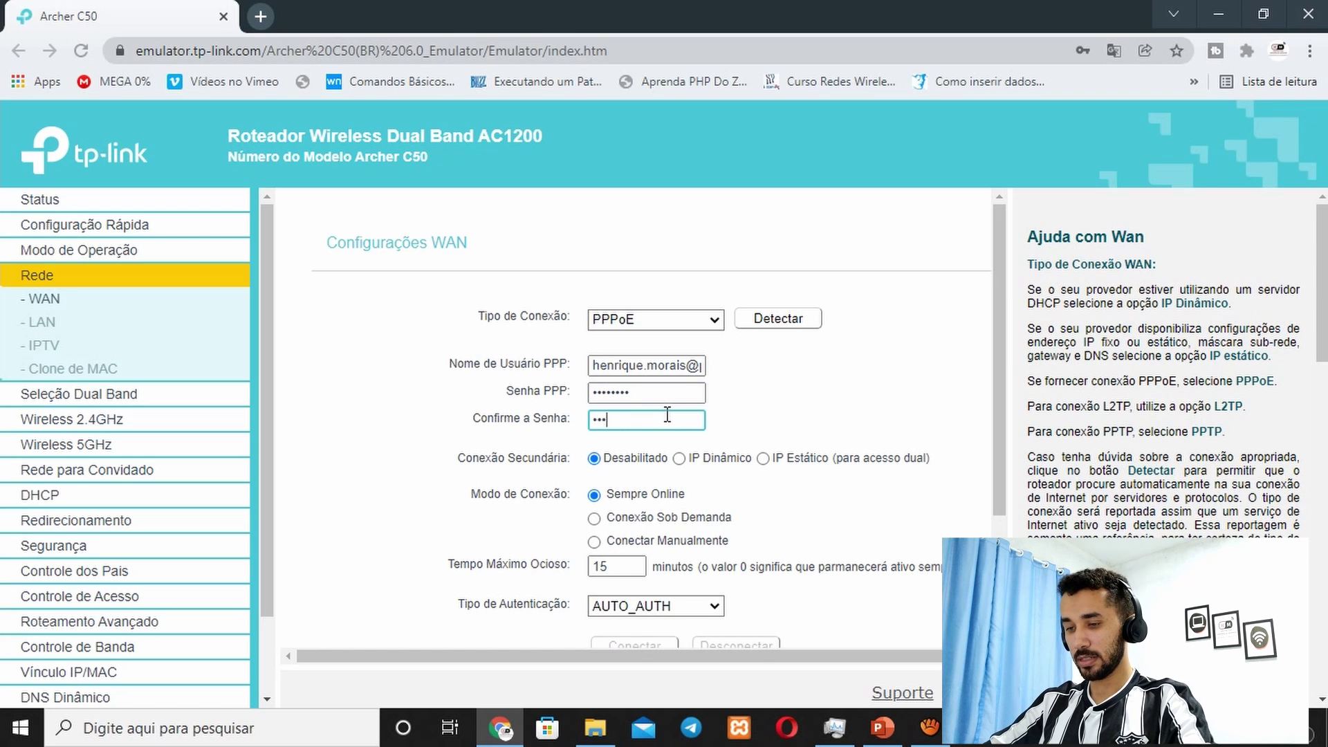
{"action": "type", "text": "••••••••"}
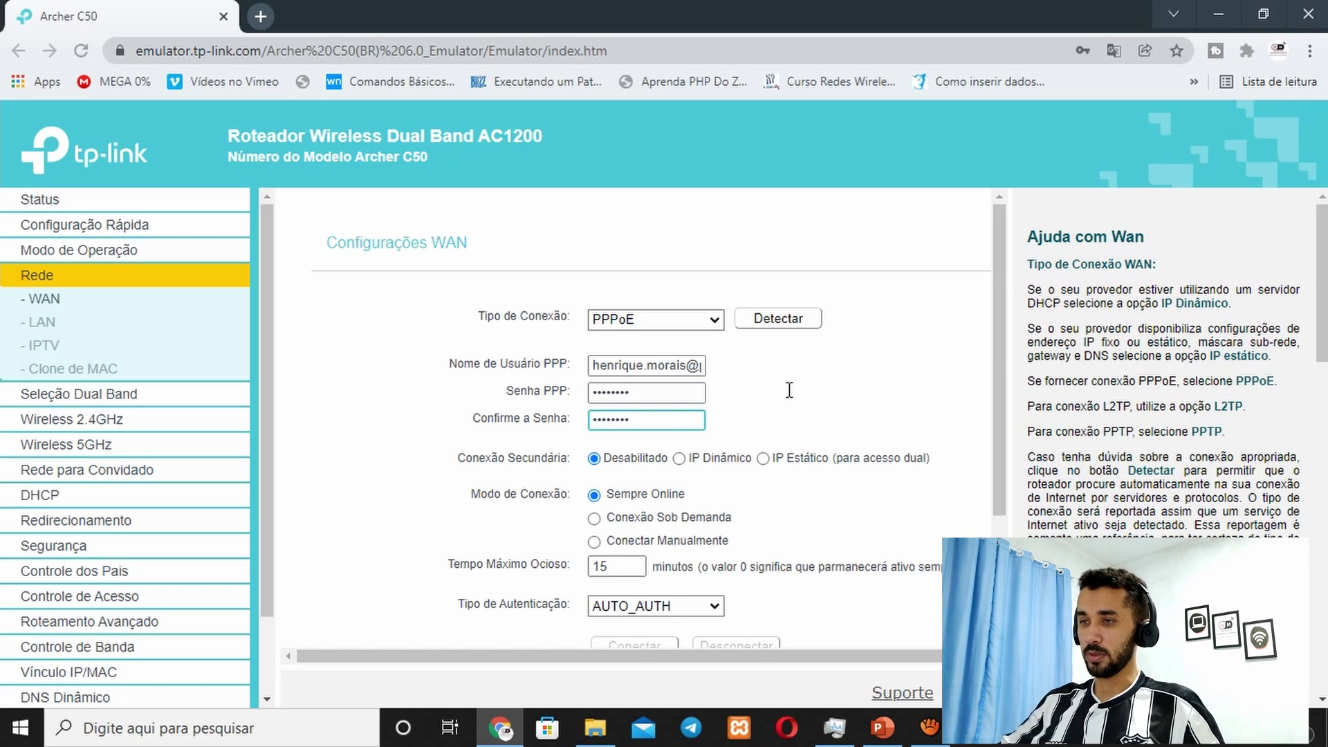
{"action": "left_click", "coordinate": [788, 391]}
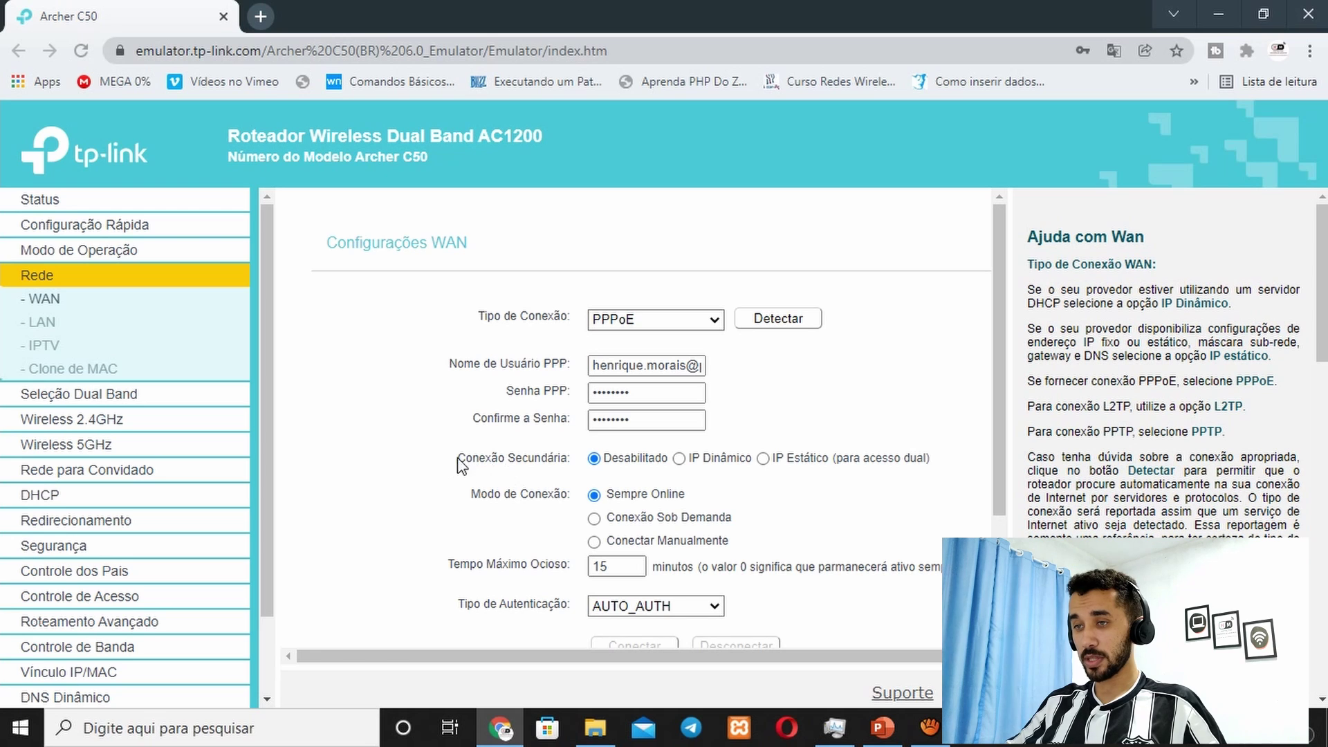
Step: Set Conexão Secundária to IP Dinâmico and scroll down through the remaining PPPoE options
{"action": "left_click_drag", "start_coordinate": [458, 460], "coordinate": [554, 461]}
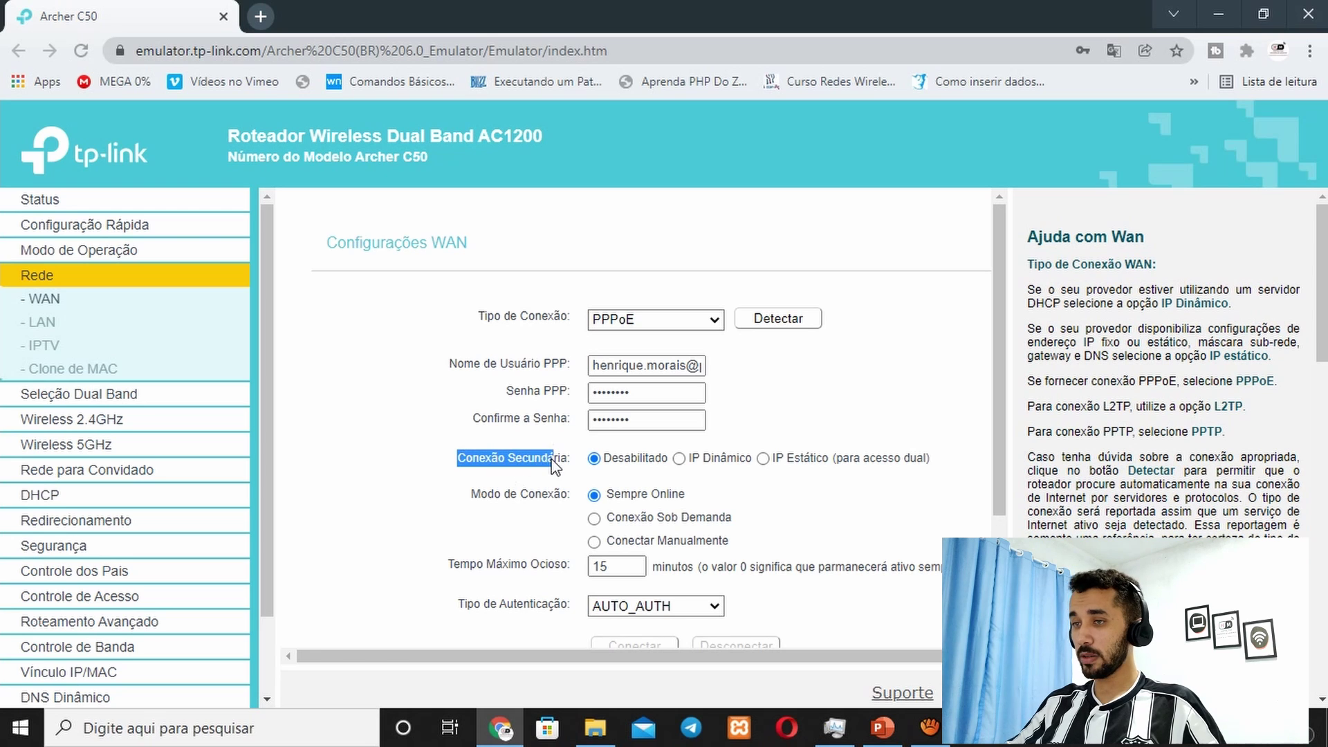
{"action": "left_click", "coordinate": [828, 413]}
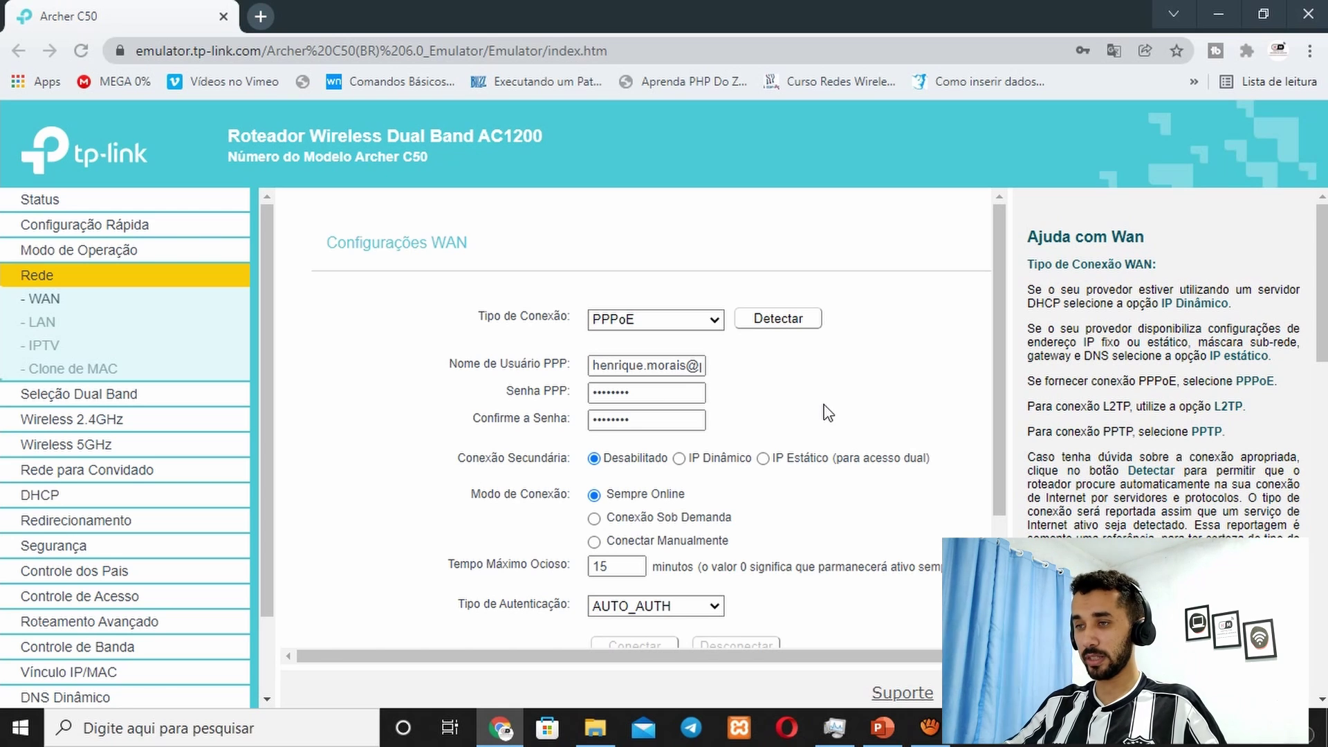
{"action": "left_click", "coordinate": [679, 460]}
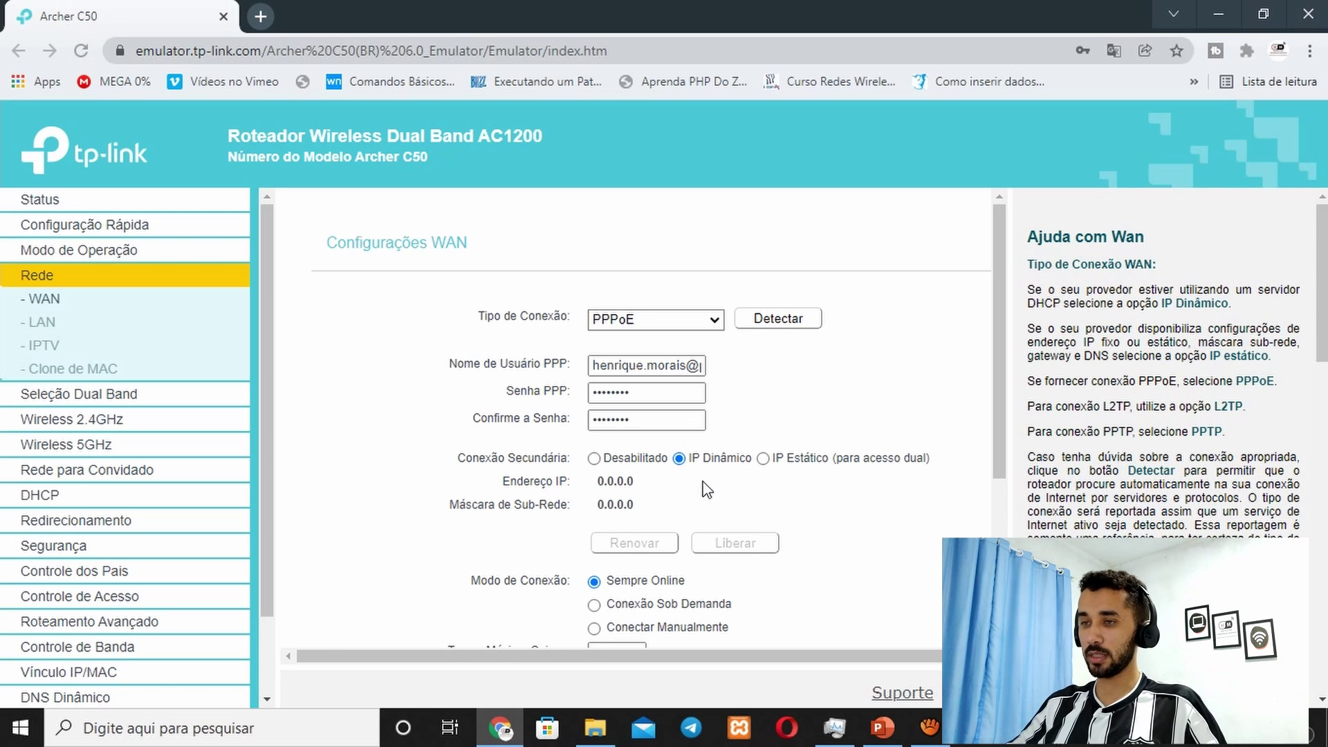
{"action": "scroll", "coordinate": [706, 489], "scroll_direction": "down", "scroll_amount": 3}
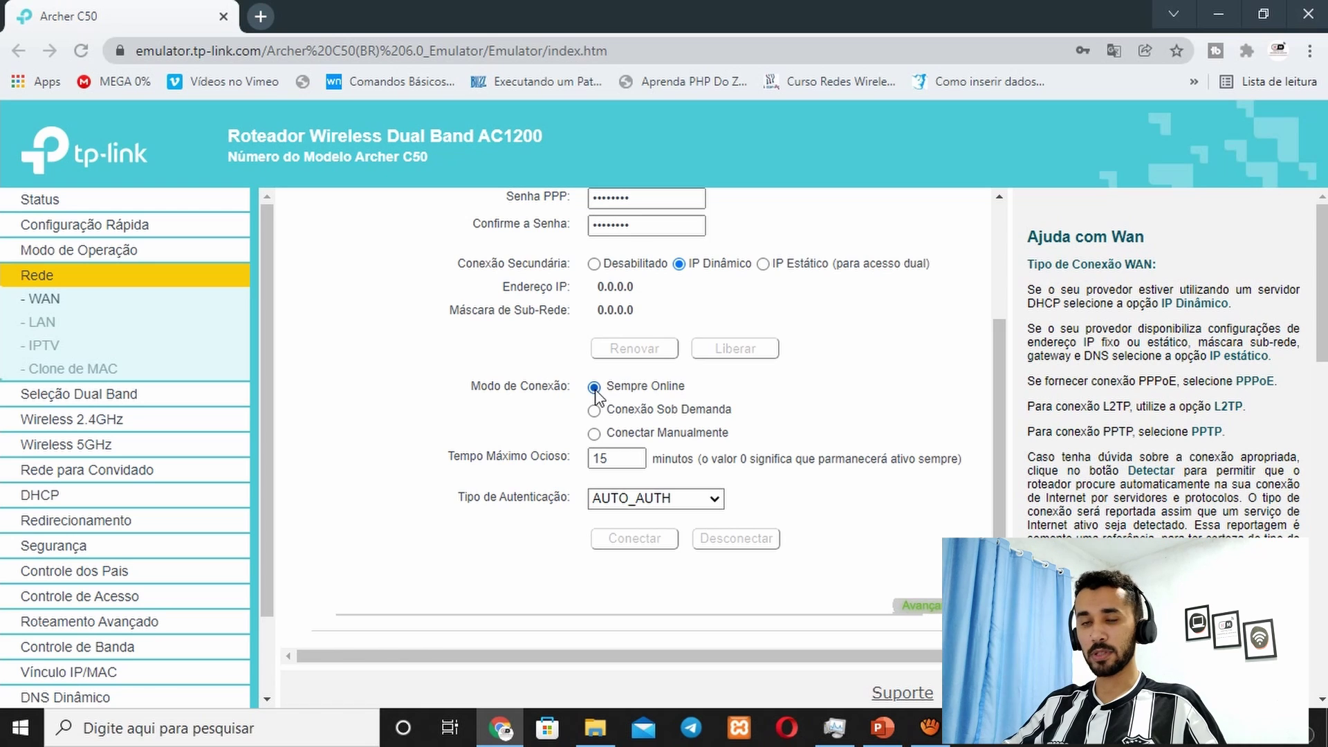
Step: Start the PPPoE connection with Conectar
{"action": "scroll", "coordinate": [657, 309], "scroll_direction": "up", "scroll_amount": 1}
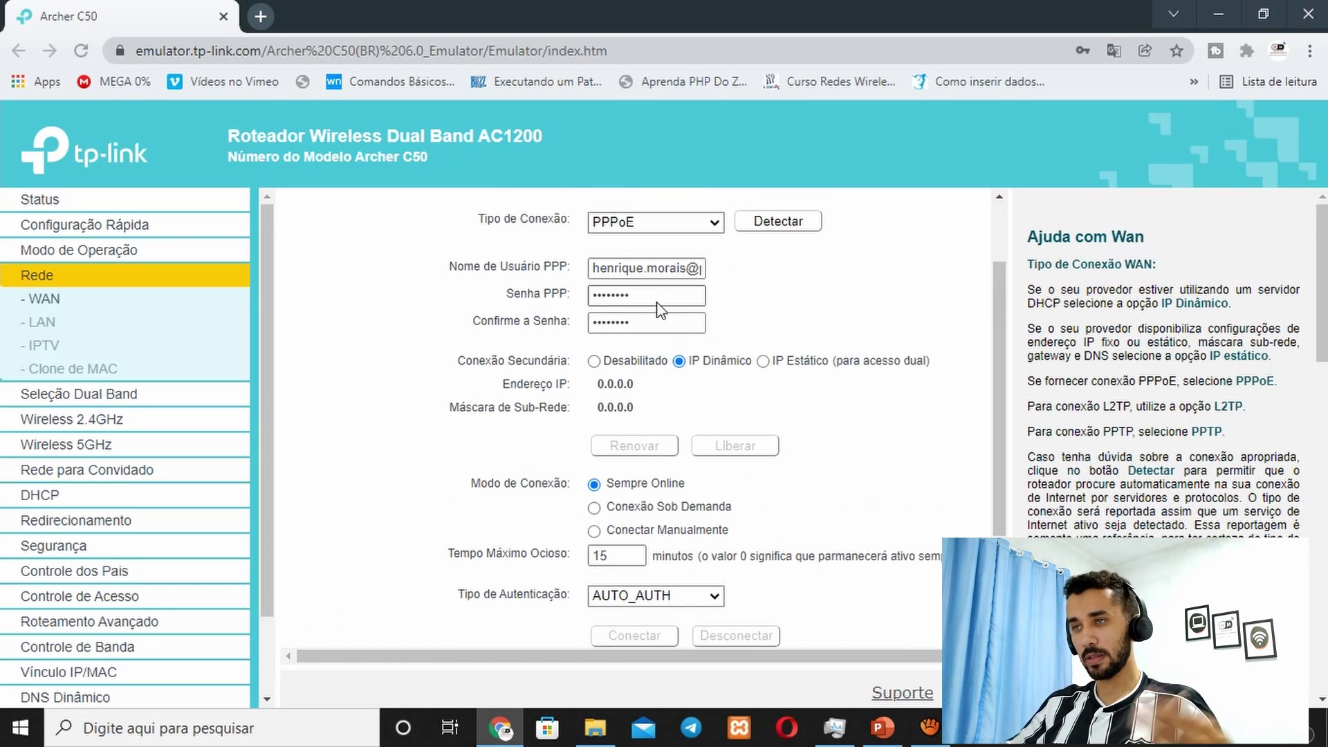
{"action": "scroll", "coordinate": [659, 303], "scroll_direction": "down", "scroll_amount": 1}
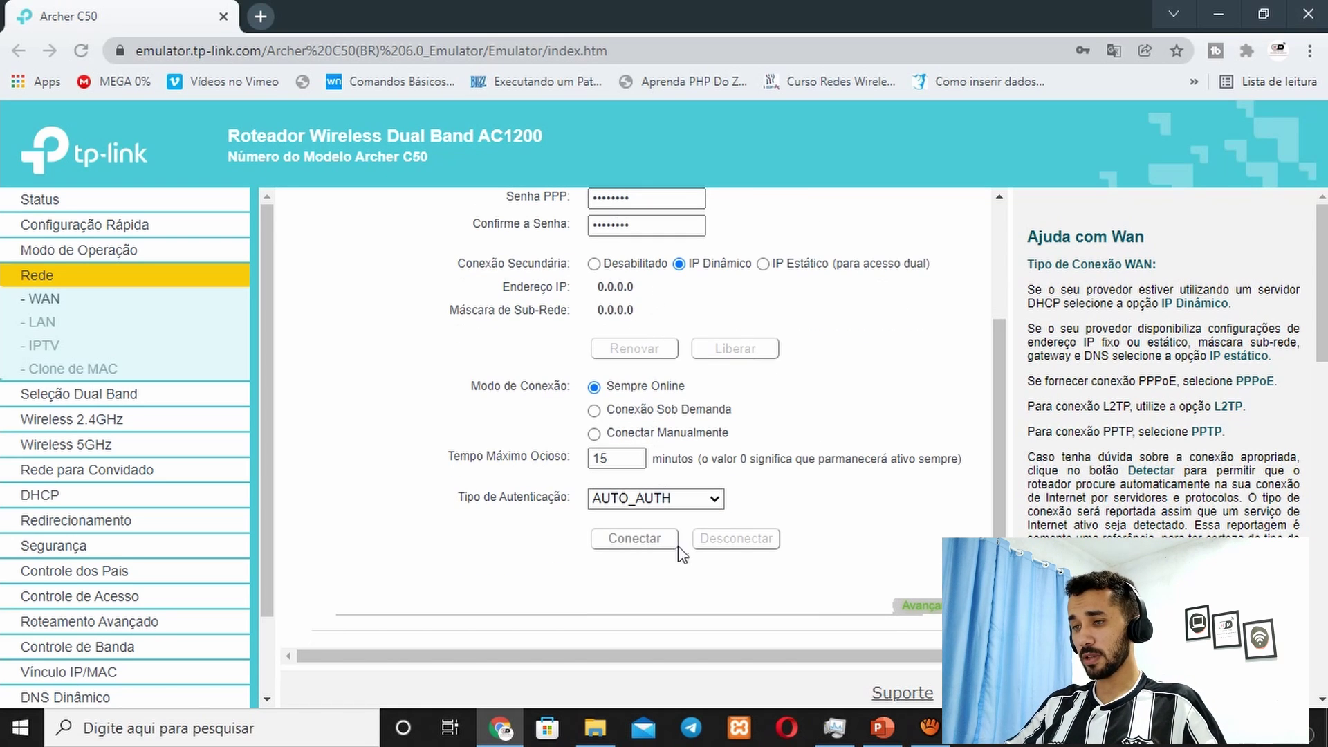
{"action": "scroll", "coordinate": [688, 545], "scroll_direction": "down", "scroll_amount": 1}
{"action": "left_click", "coordinate": [651, 605]}
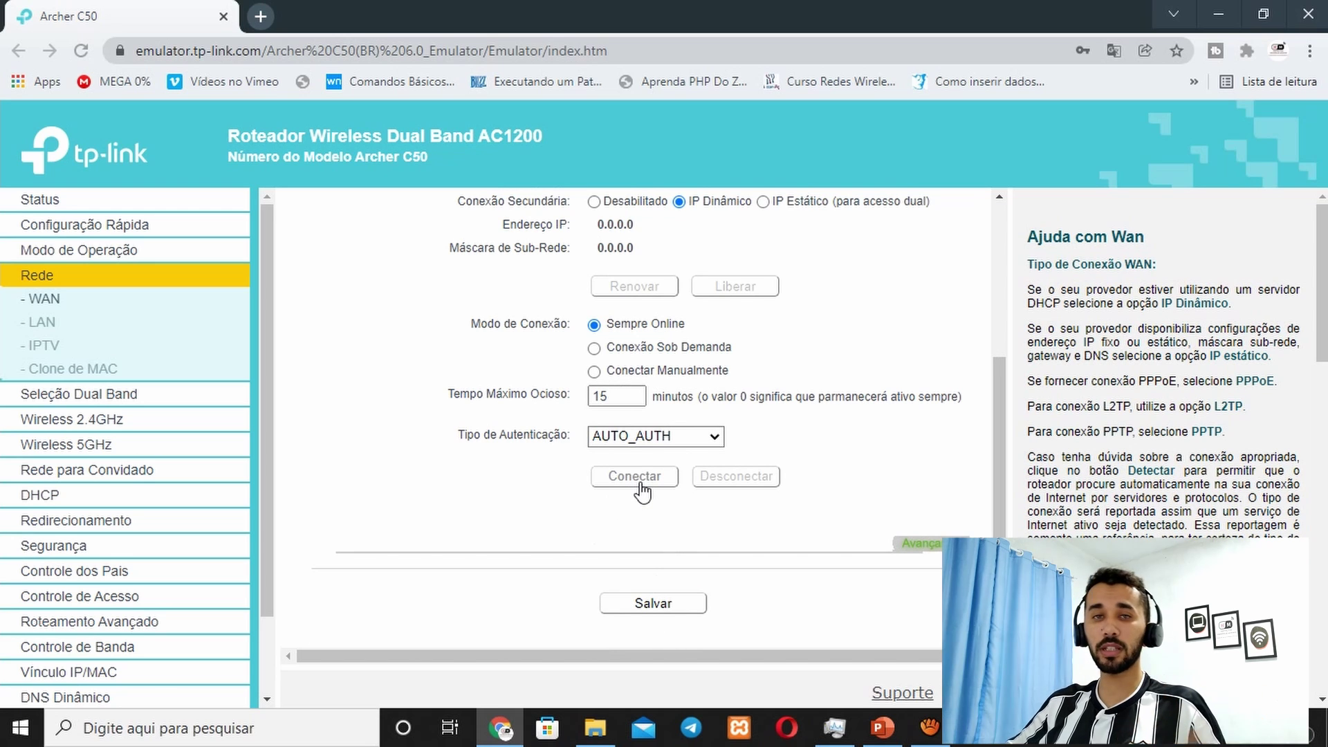
{"action": "left_click", "coordinate": [639, 485]}
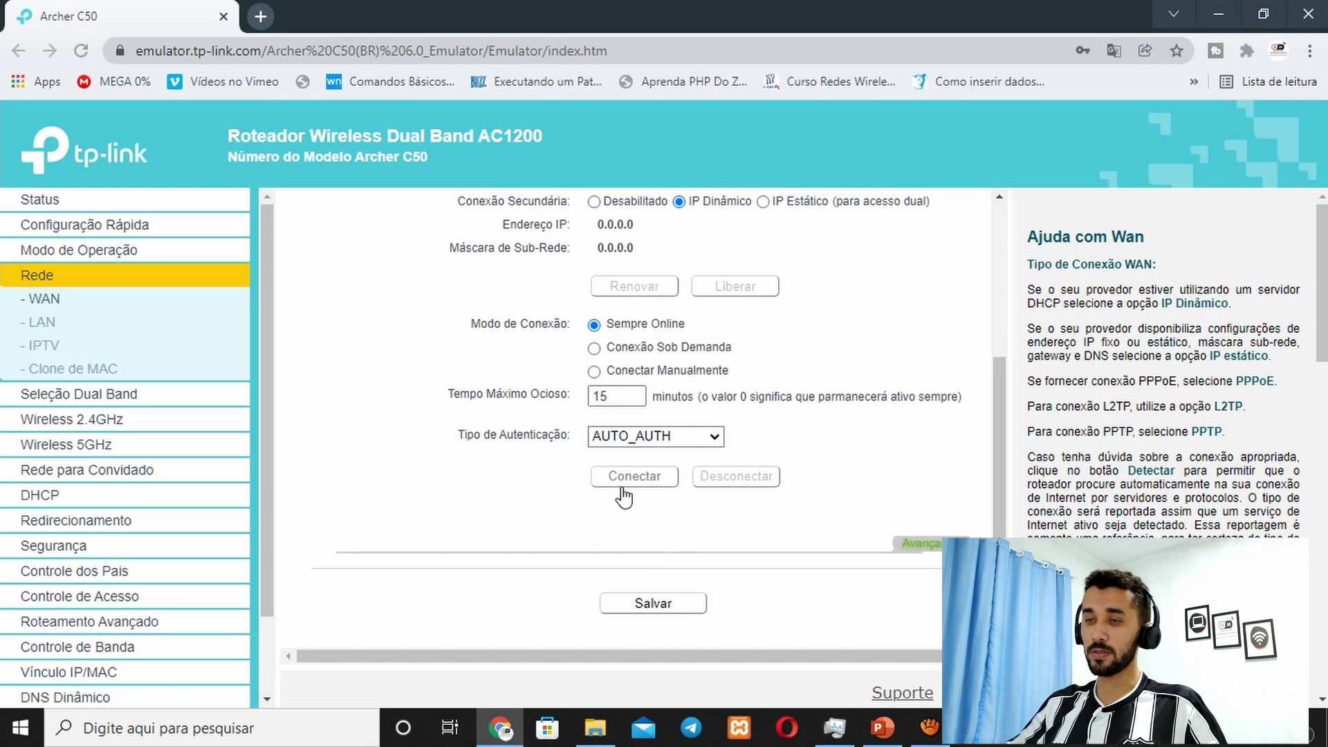
Step: Save the WAN settings, then choose PPPoE again on the reloaded form
{"action": "left_click", "coordinate": [666, 605]}
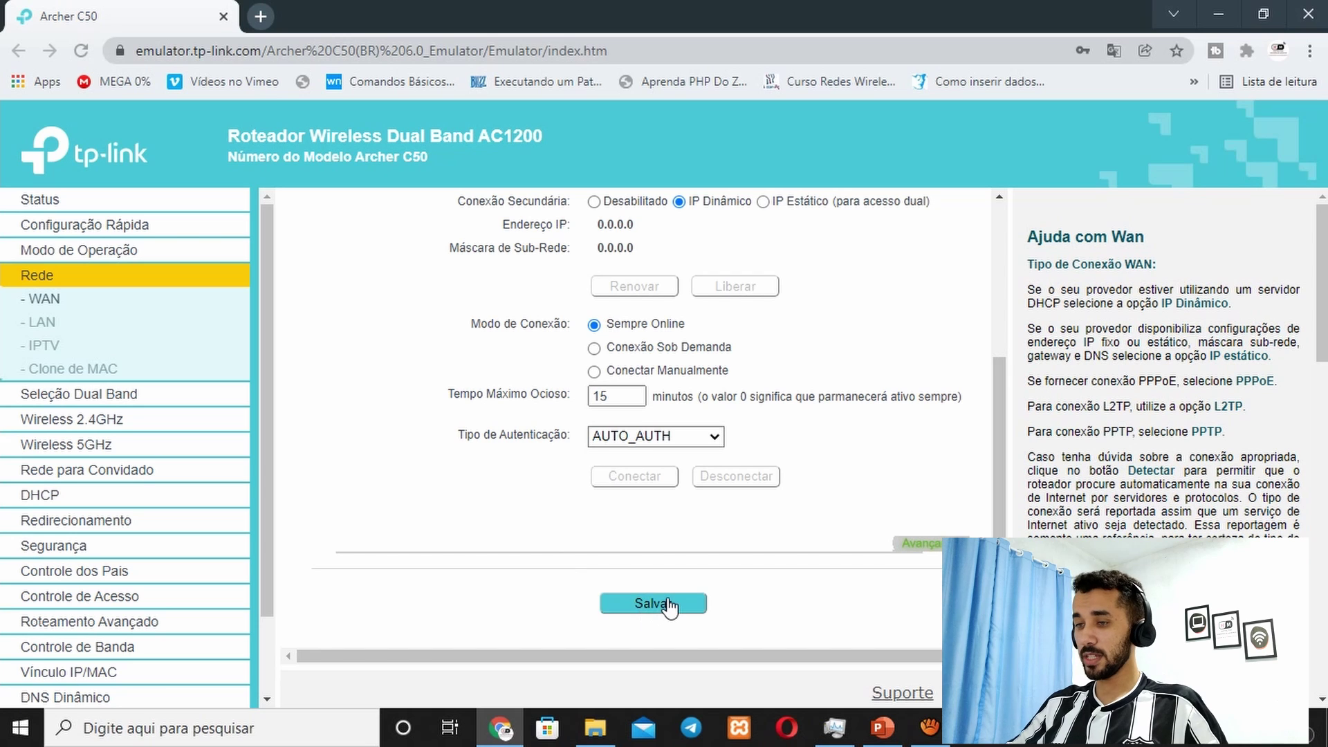
{"action": "scroll", "coordinate": [670, 606], "scroll_direction": "up", "scroll_amount": 3}
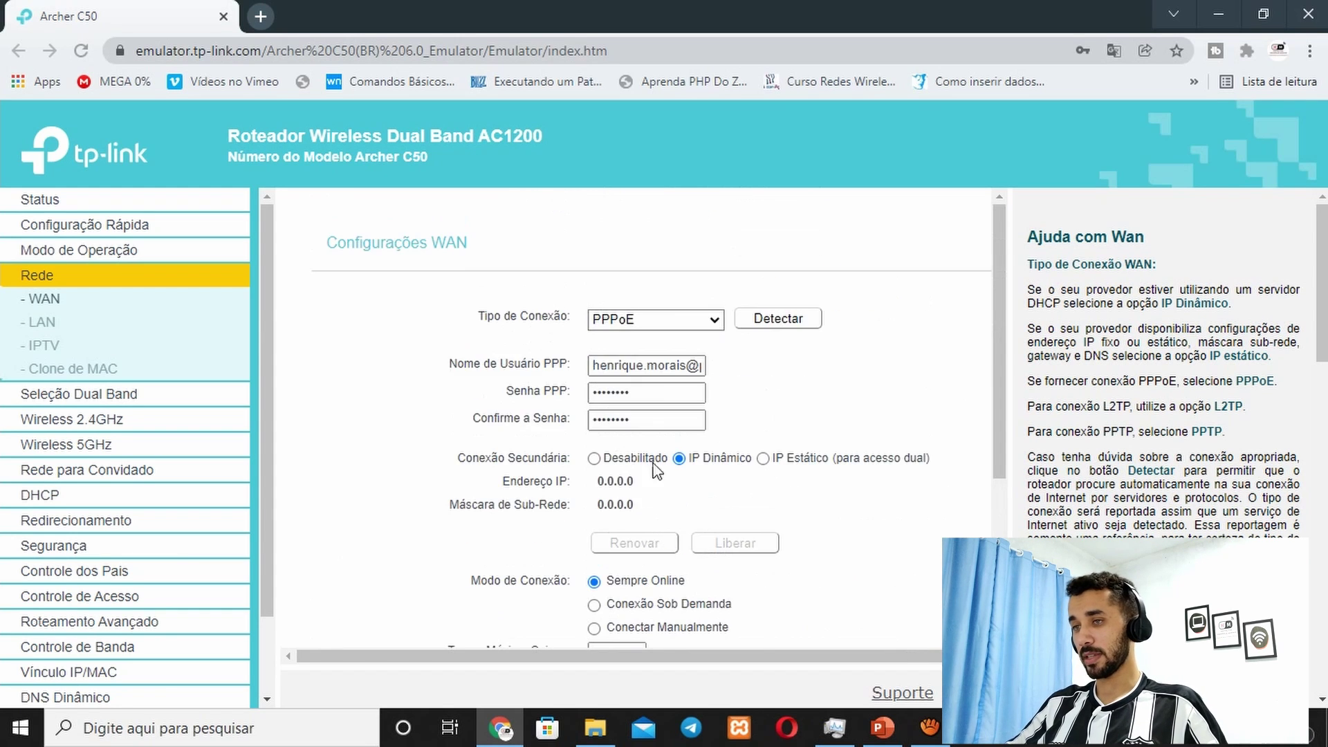
{"action": "scroll", "coordinate": [664, 609], "scroll_direction": "down", "scroll_amount": 3}
{"action": "left_click", "coordinate": [659, 606]}
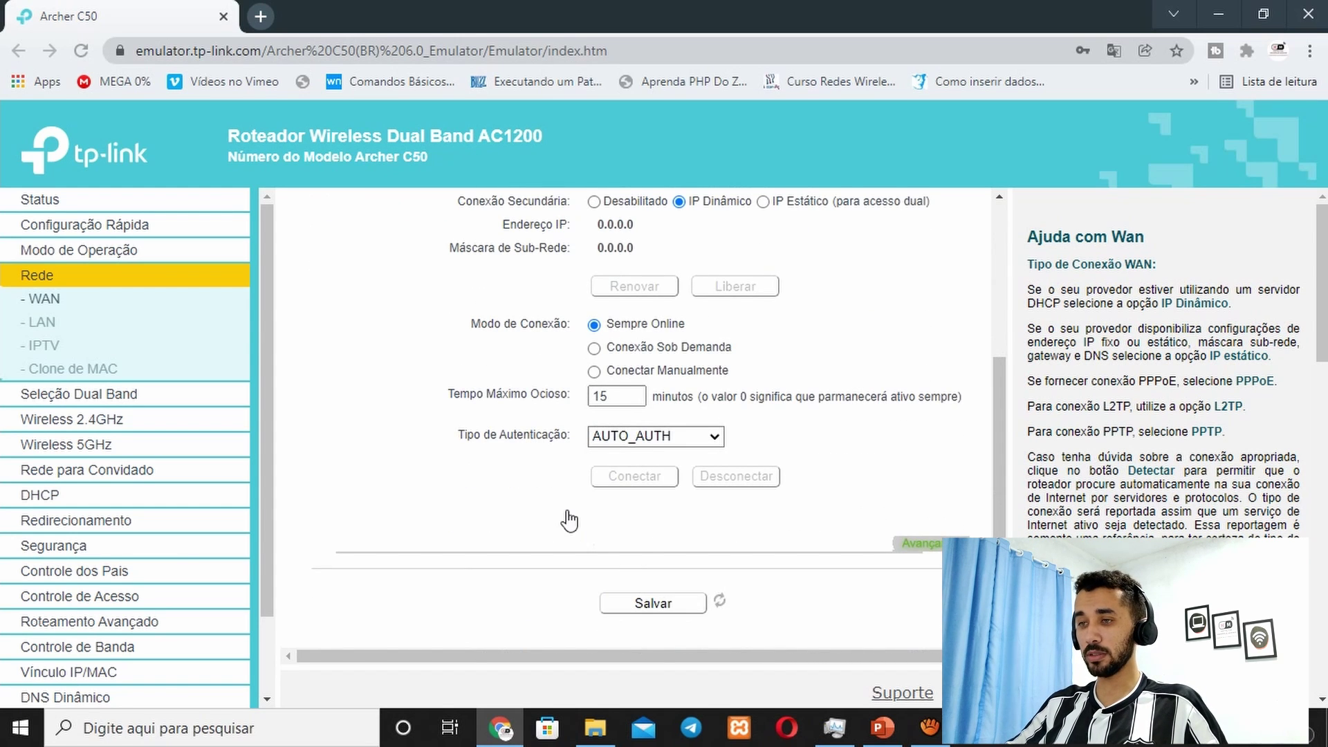
{"action": "left_click", "coordinate": [679, 320]}
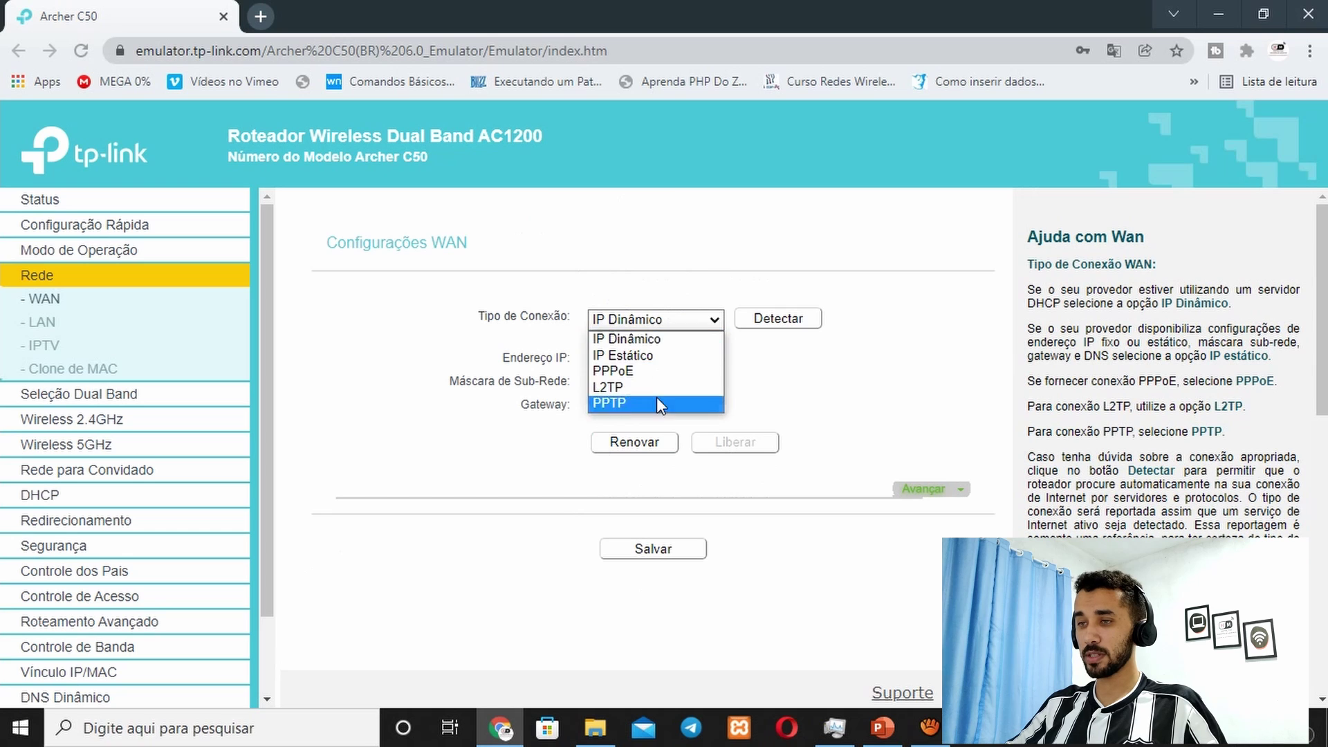
{"action": "left_click", "coordinate": [632, 365]}
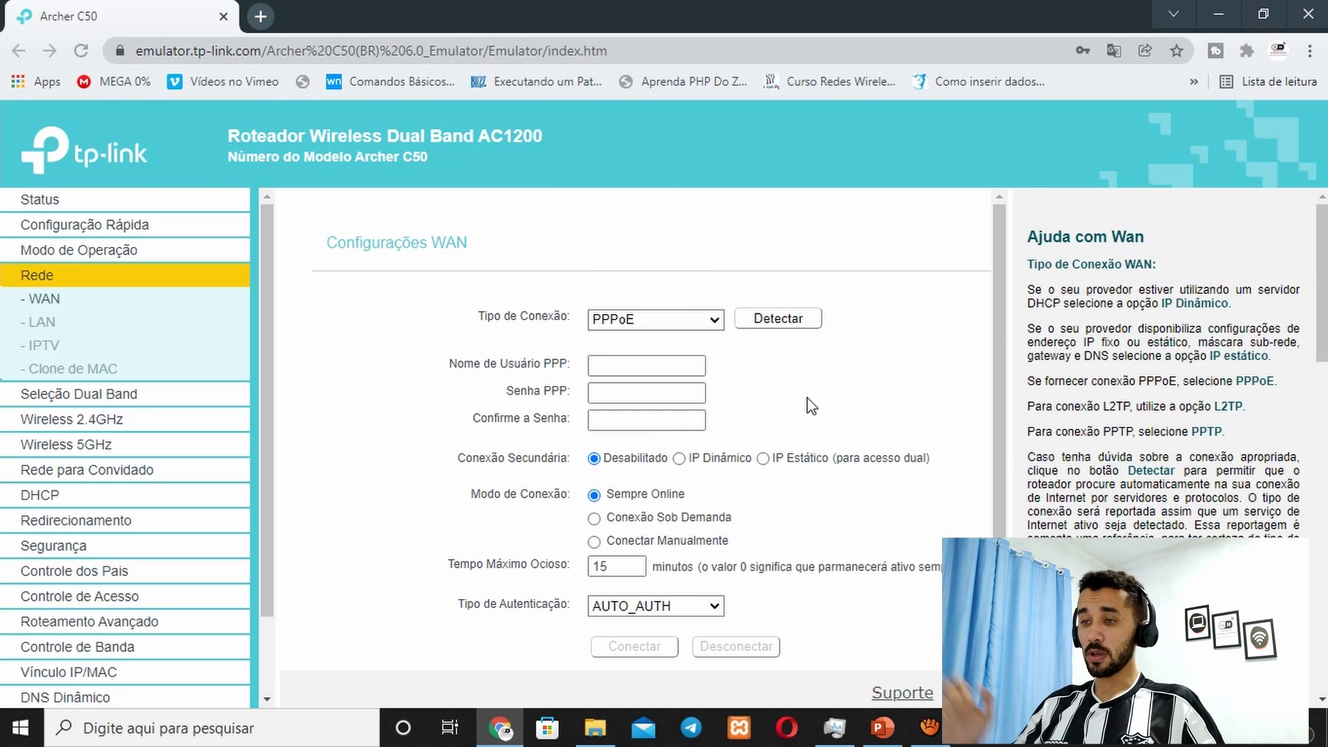